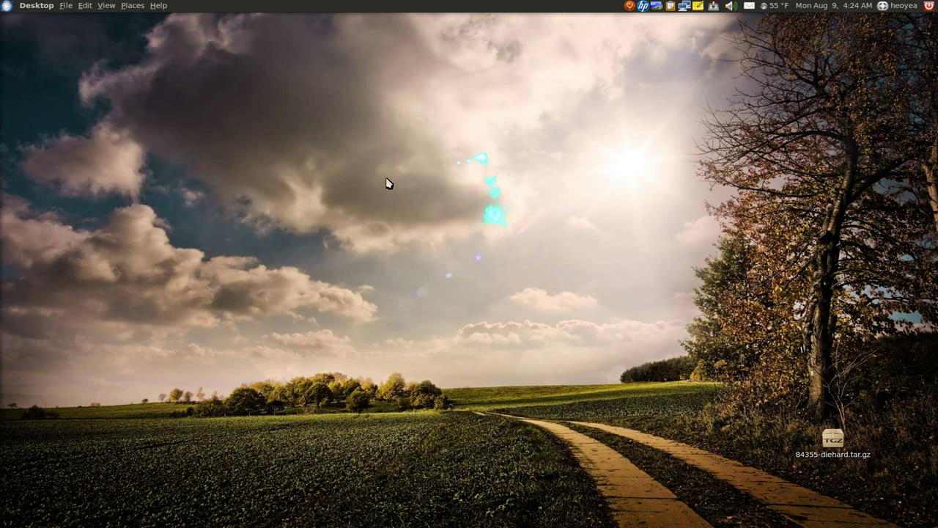
Review the Die Hard 4.0 GTK theme page on gnome-look.org, then move to the desktop workspace.
scroll(700, 275, down, 1)
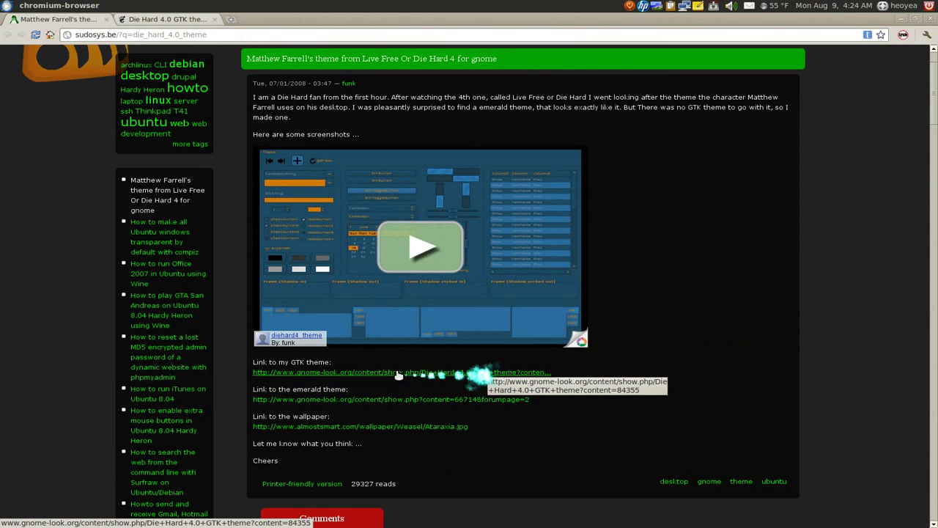
click(209, 19)
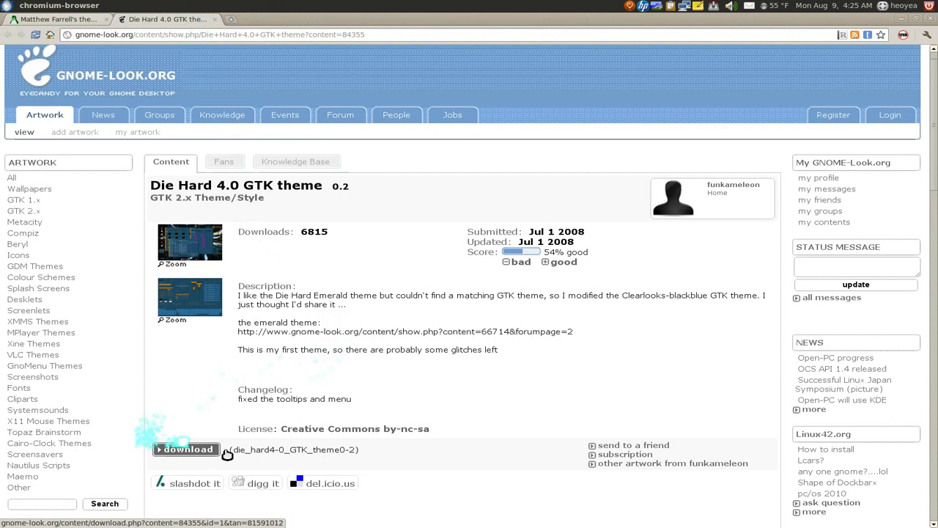
key(ctrl+alt+Right)
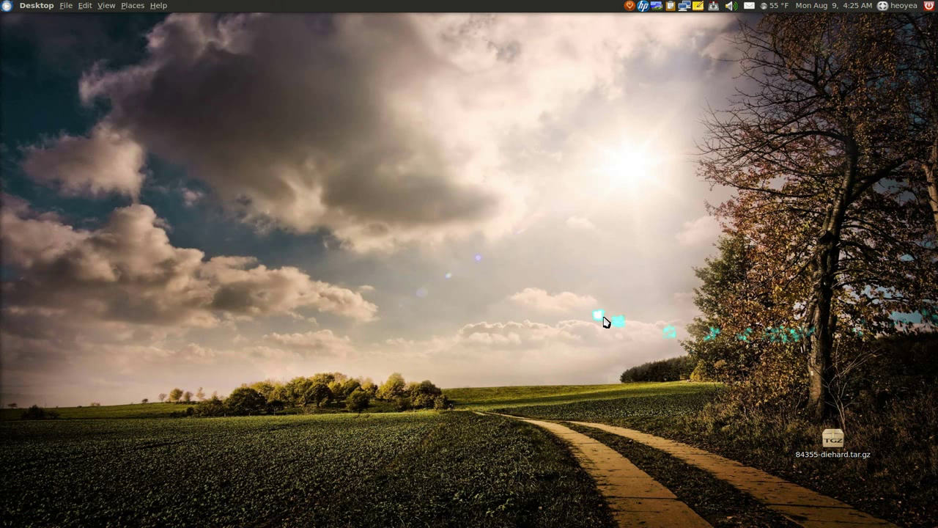
Open Appearance Preferences from the desktop's Change Desktop Background option and show its Theme tab.
right_click(391, 197)
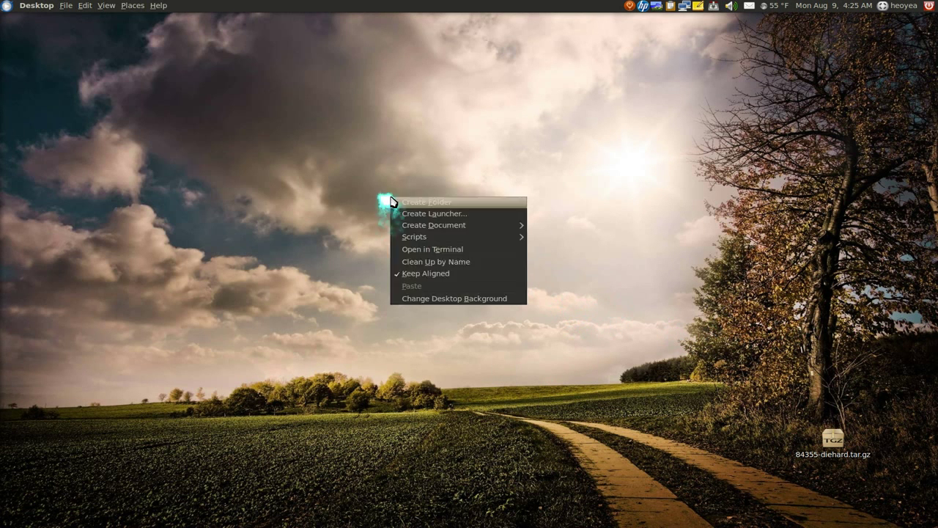
click(428, 299)
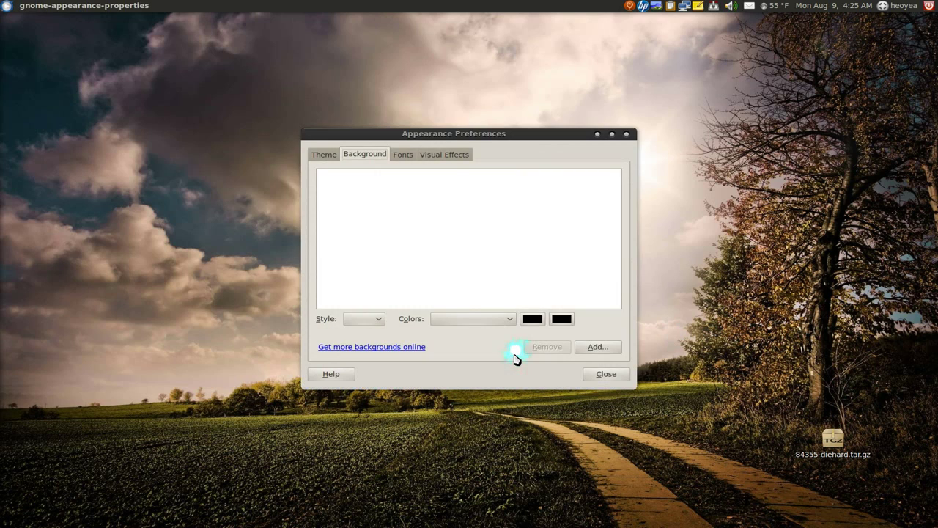
click(322, 154)
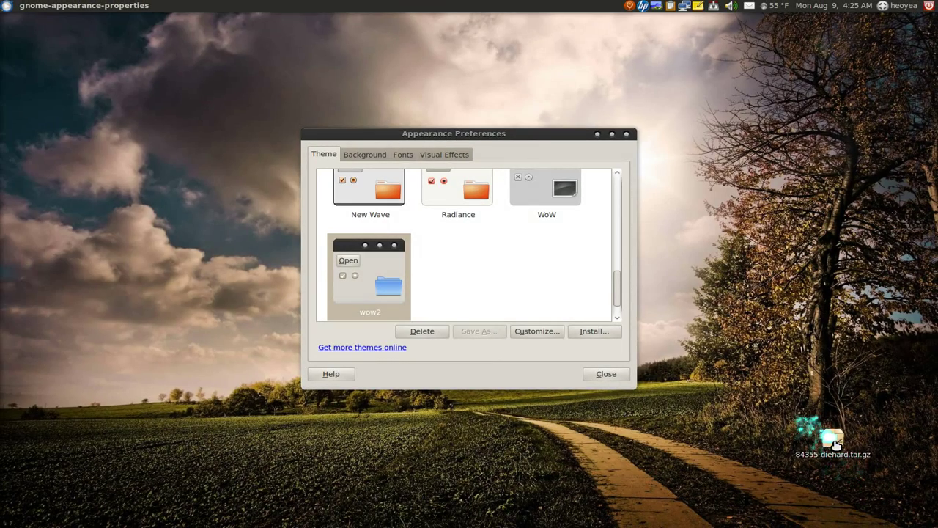
Install the theme by dropping 84355-diehard.tar.gz onto the theme list, then apply it.
mouse_move(834, 437)
mouse_down()
mouse_move(535, 312)
mouse_move(516, 270)
mouse_up()
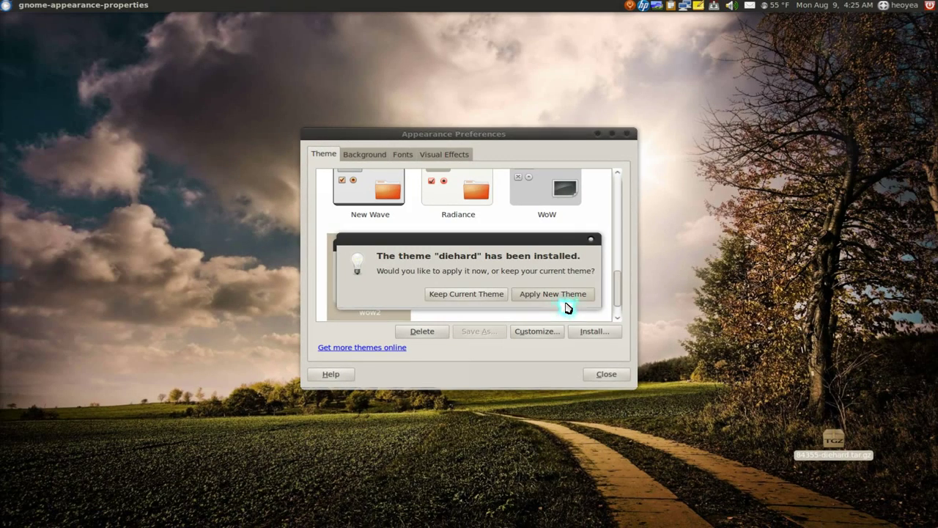
click(564, 296)
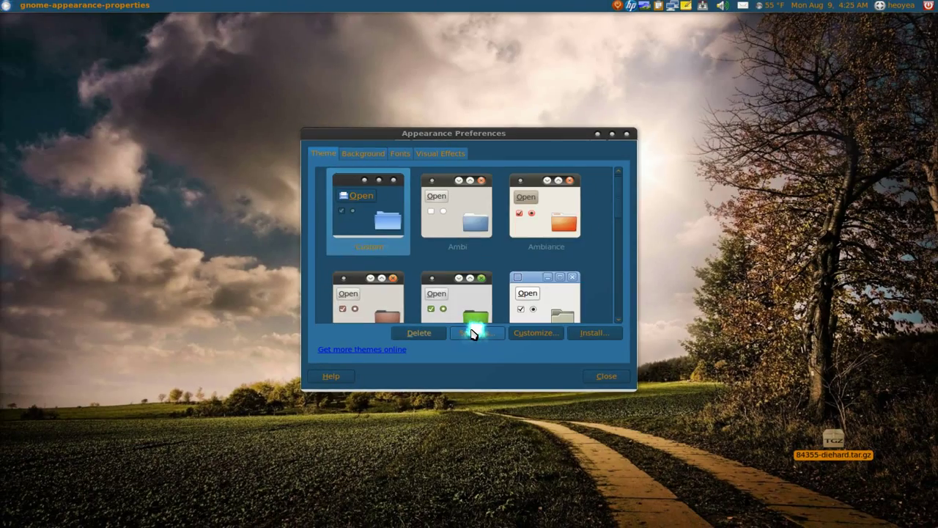
Save the current custom look as 'Die Hard' and find it in the theme list.
click(473, 333)
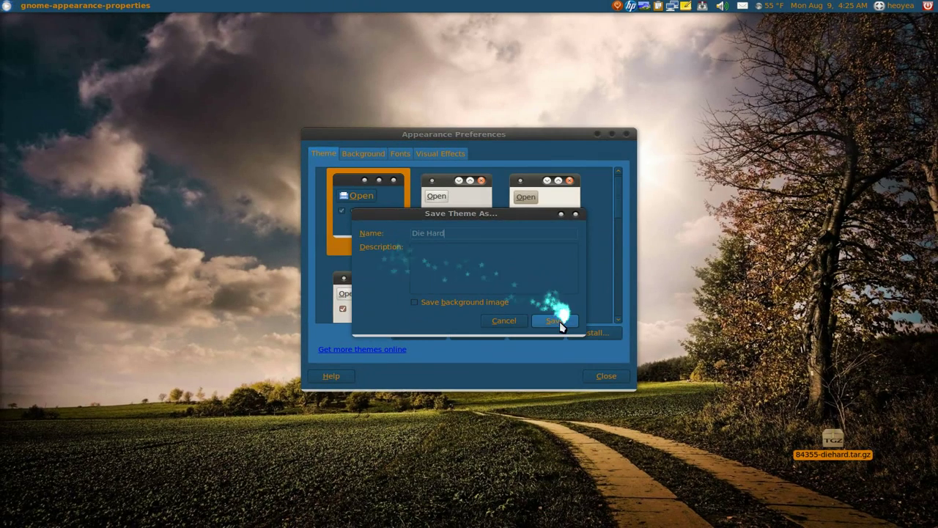
click(560, 326)
scroll(597, 279, down, 1)
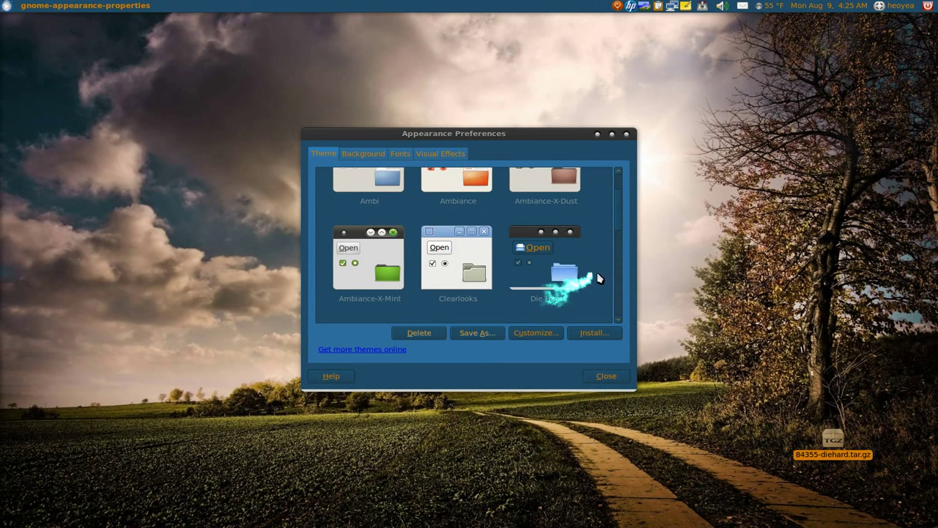
Select the Die Hard theme and review its diehard controls and WoW window border.
click(833, 438)
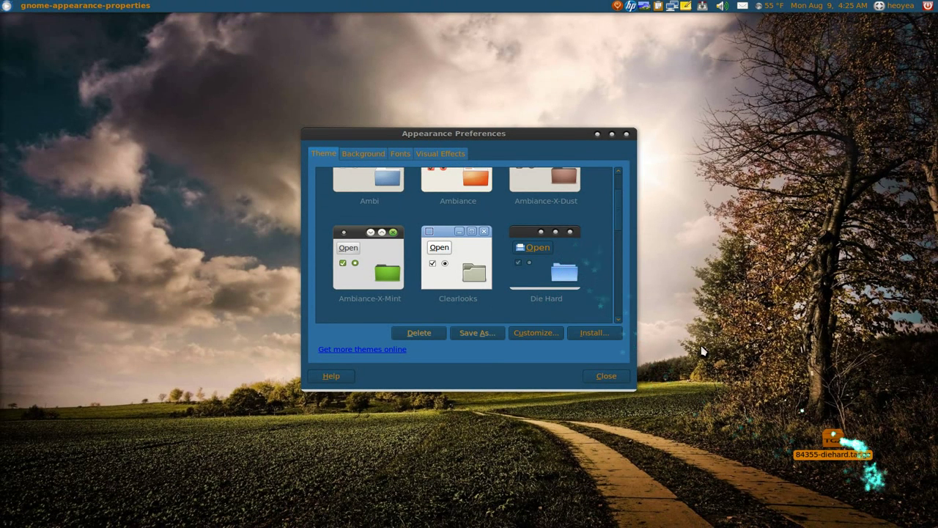
click(703, 292)
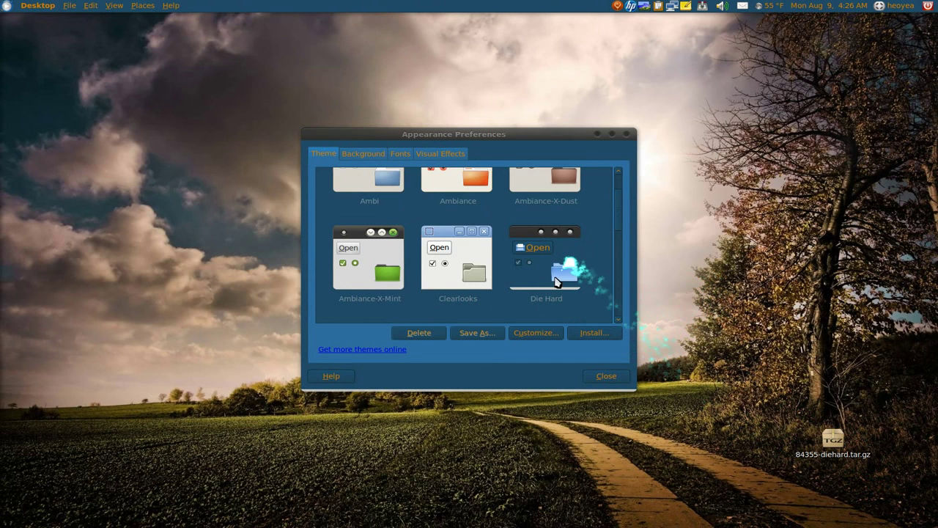
click(547, 267)
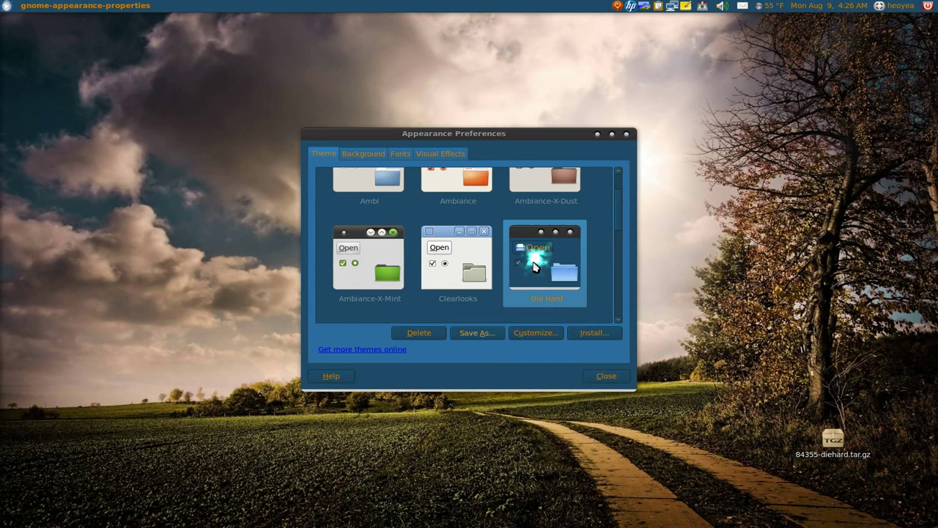
click(544, 334)
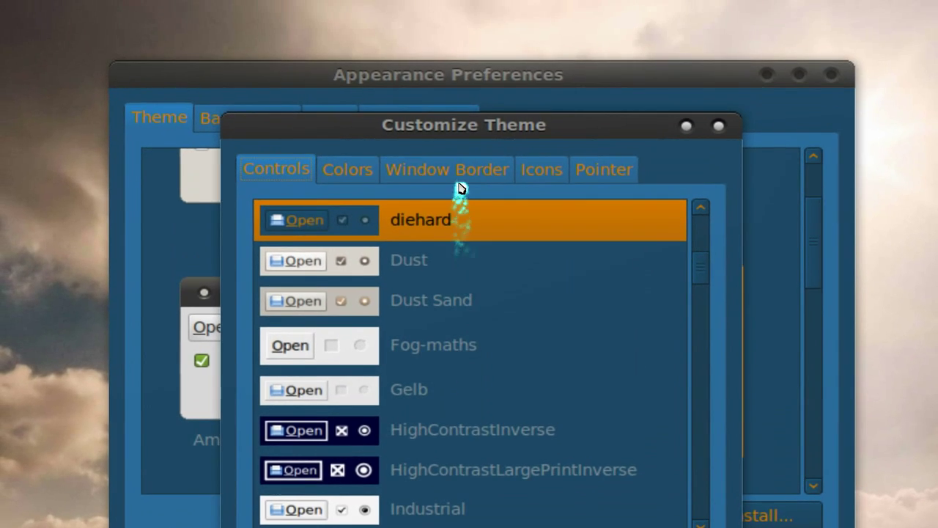
click(464, 184)
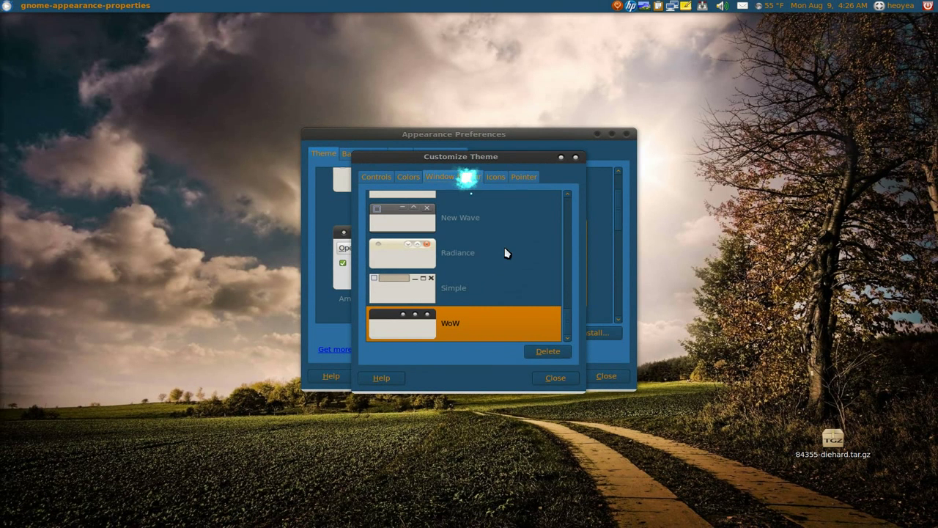
click(551, 367)
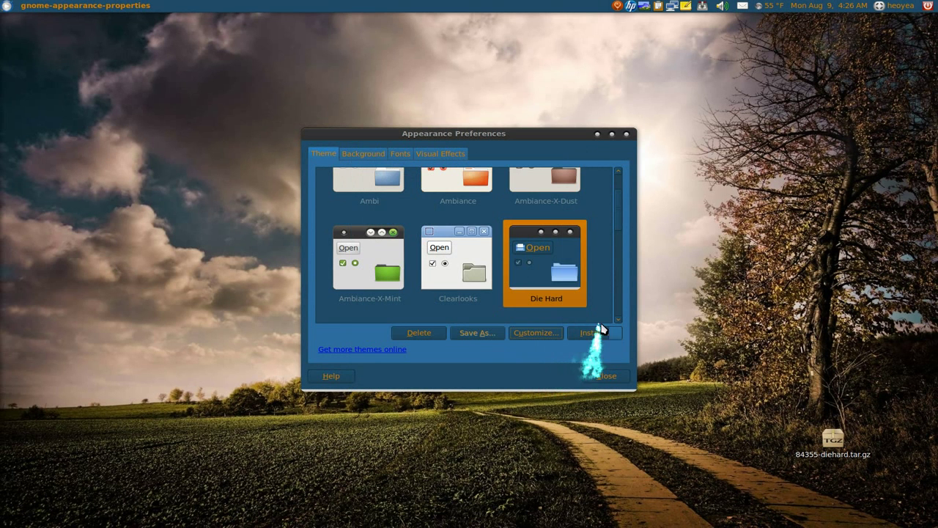
Reapply the wow2 theme and close Appearance Preferences.
drag(616, 213, 612, 294)
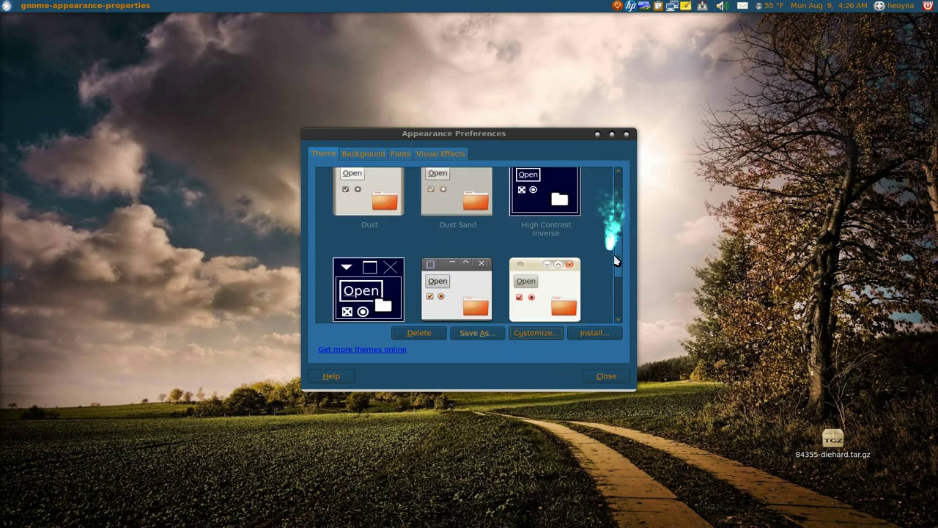
click(471, 273)
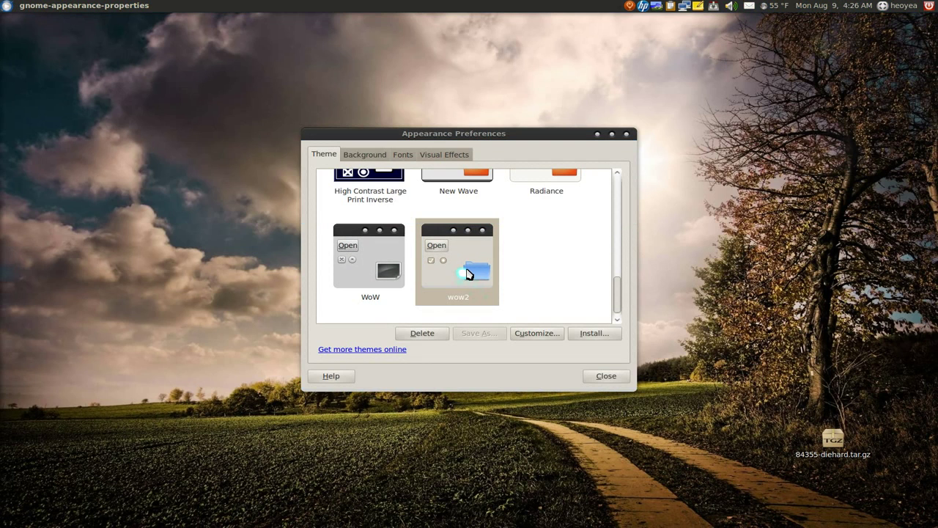
click(596, 380)
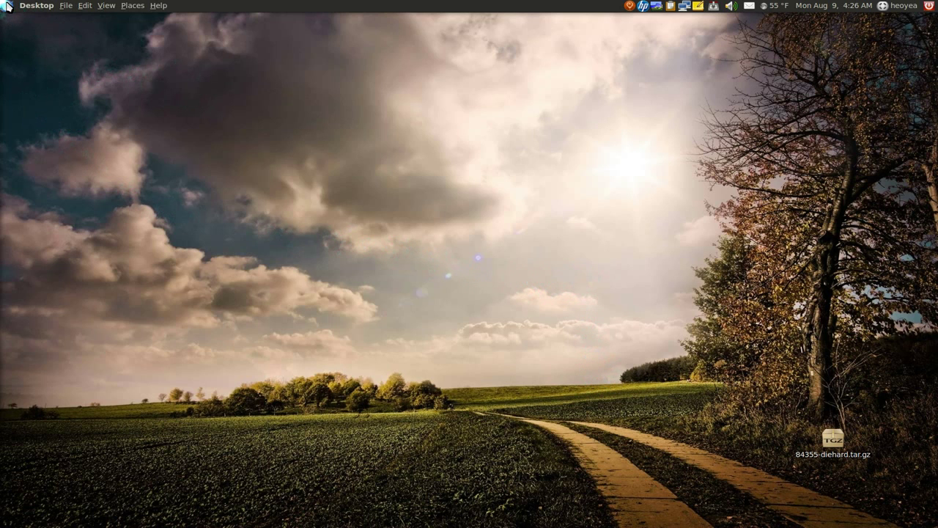
Open the home folder in Nautilus from the Places menu and reposition its window.
click(7, 6)
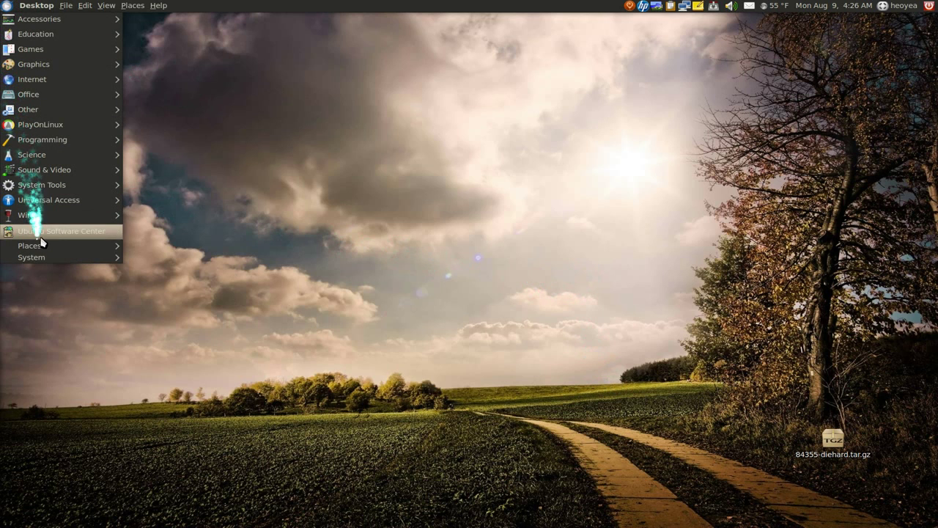
mouse_move(30, 245)
click(143, 247)
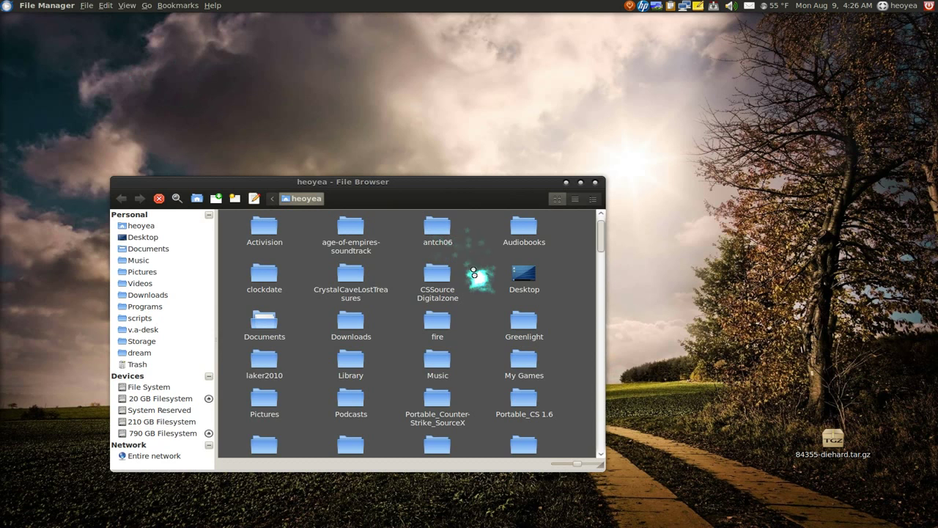
mouse_move(469, 178)
mouse_down()
mouse_move(582, 133)
mouse_move(574, 112)
mouse_up()
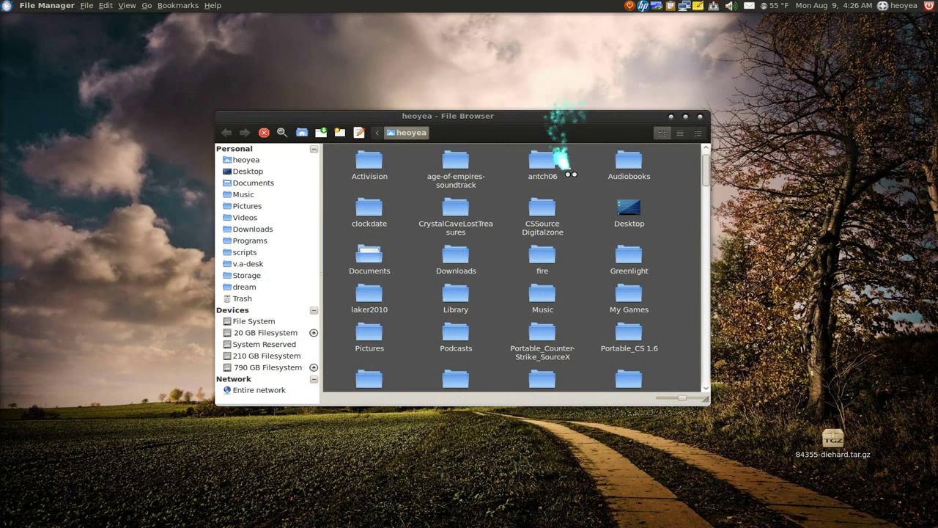
click(127, 6)
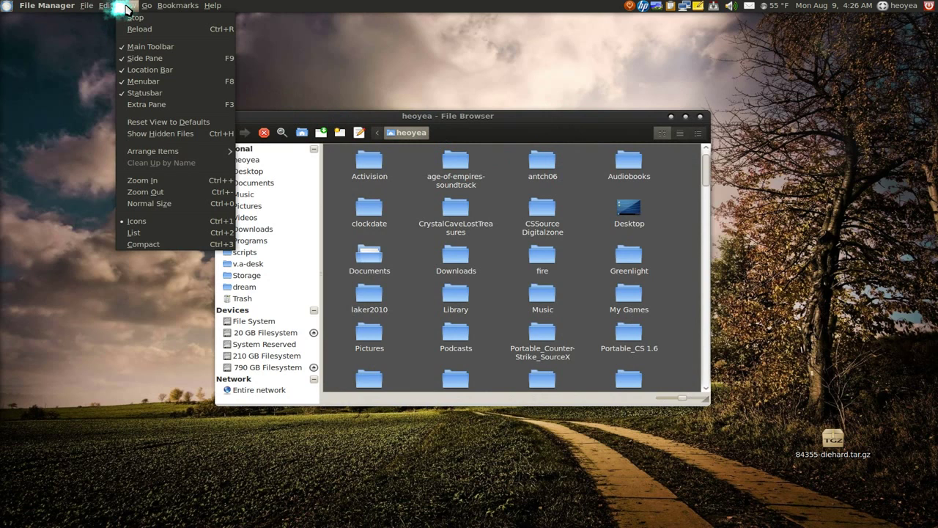
Show hidden files in the home folder and open the .themes folder, located by typing '.the'.
click(204, 139)
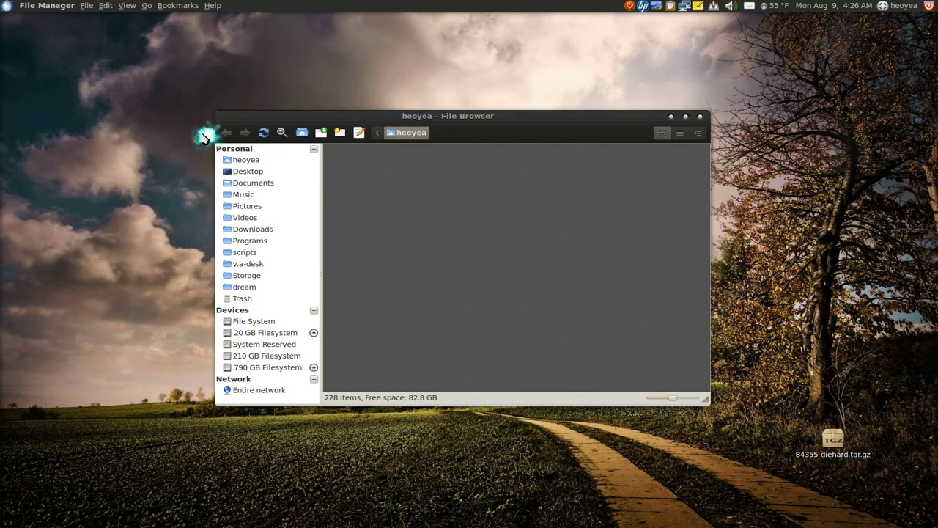
scroll(590, 264, down, 3)
scroll(590, 263, down, 3)
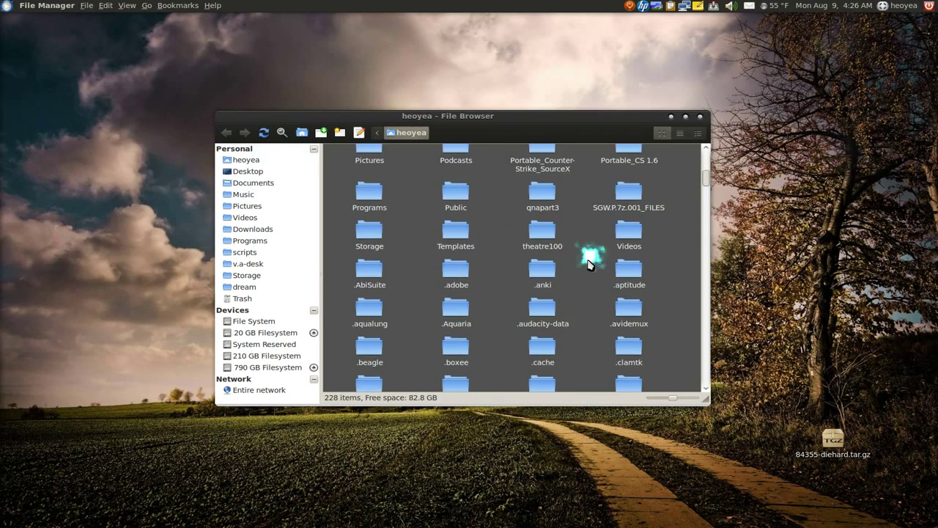
scroll(591, 257, down, 3)
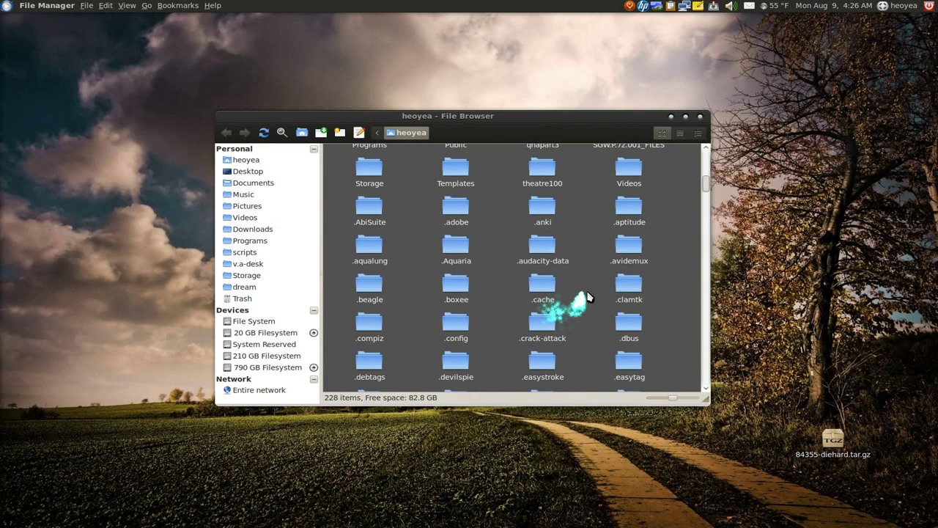
click(522, 290)
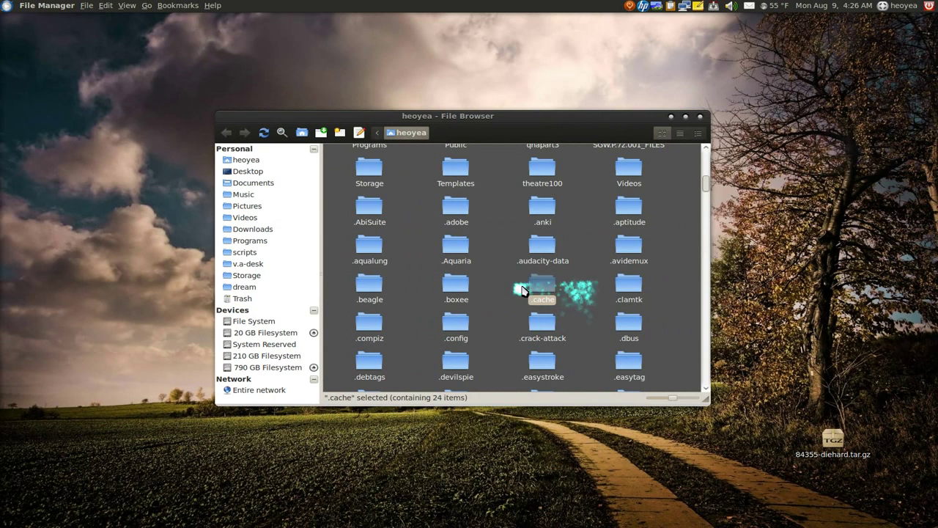
text(.the)
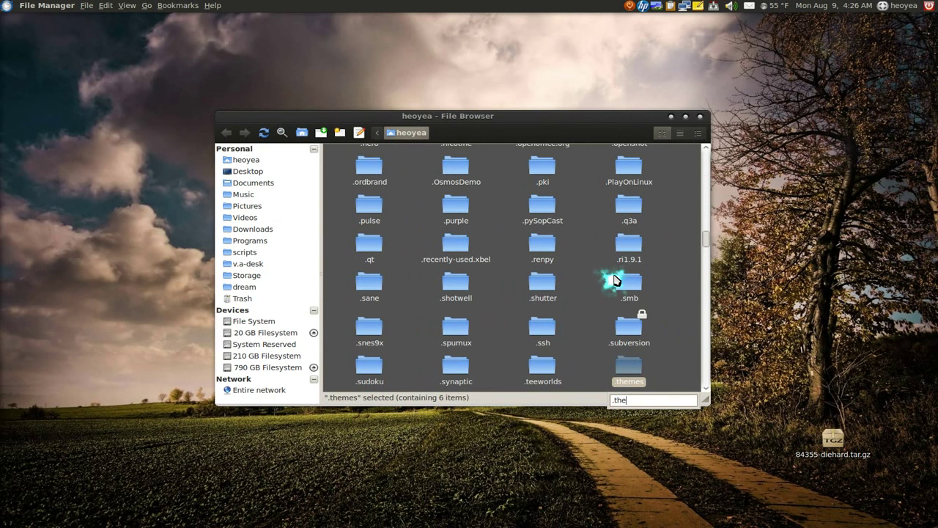
click(686, 383)
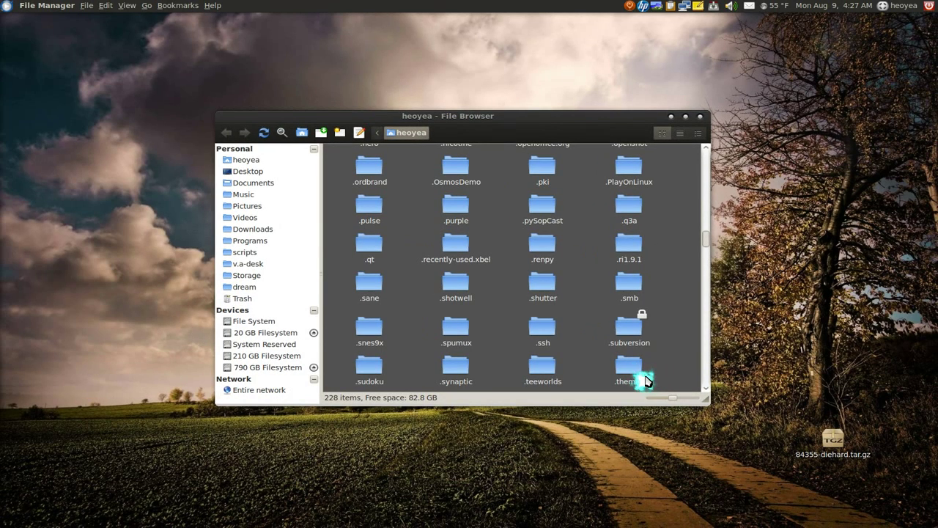
double_click(645, 378)
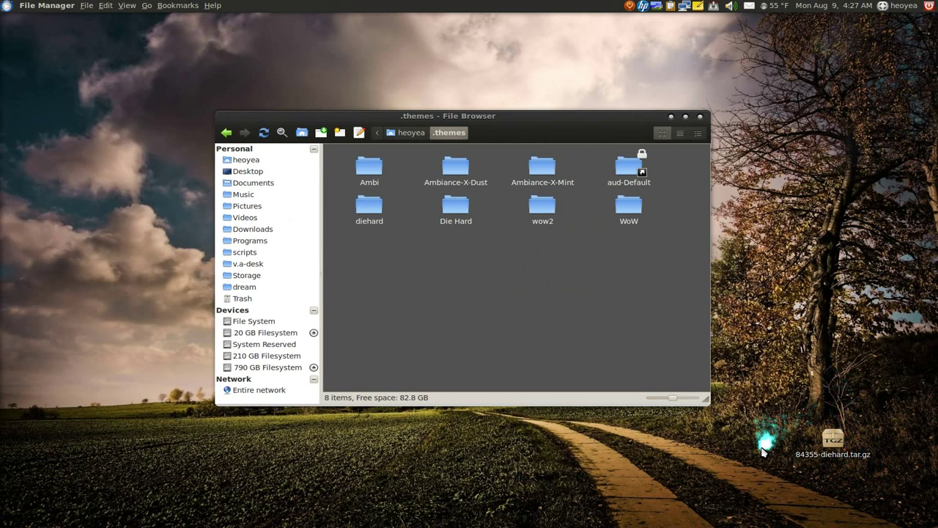
Extract the diehard folder from 84355-diehard.tar.gz into .themes and close the archive.
double_click(830, 437)
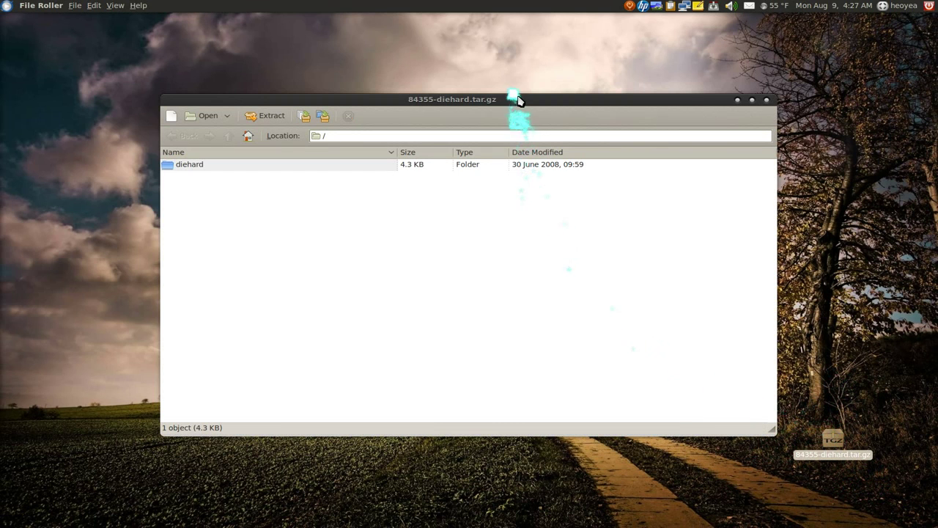
drag(513, 98, 682, 297)
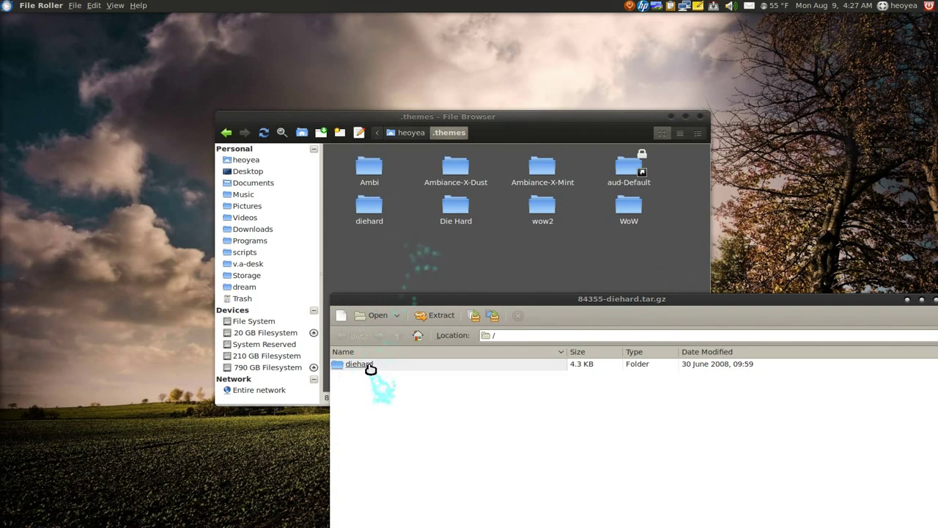
drag(359, 365, 370, 223)
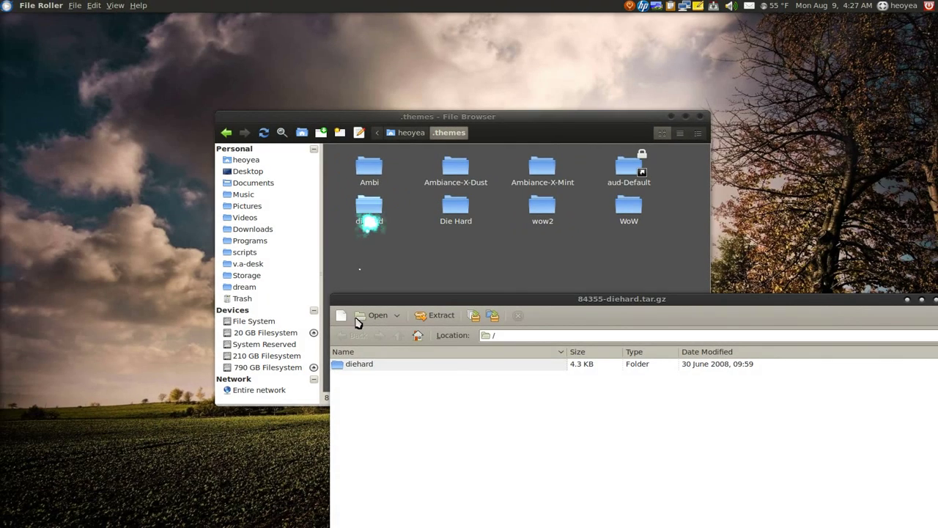
drag(367, 227, 366, 367)
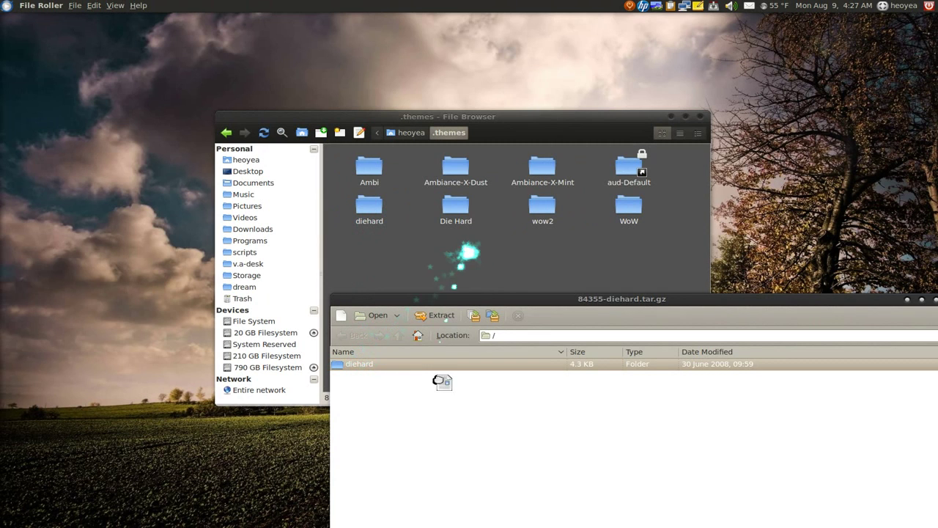
drag(536, 308, 380, 244)
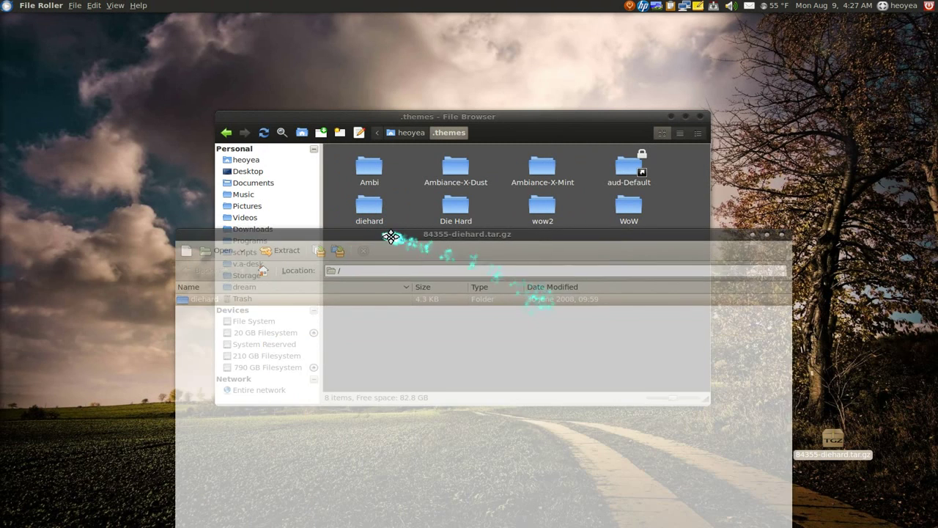
click(782, 234)
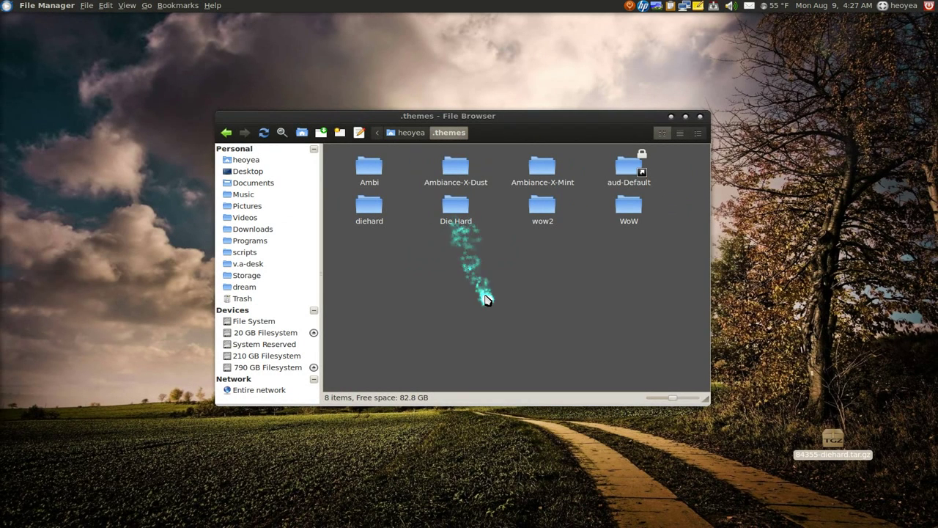
Close the .themes file browser window and deselect the desktop archive icon.
click(700, 116)
click(617, 242)
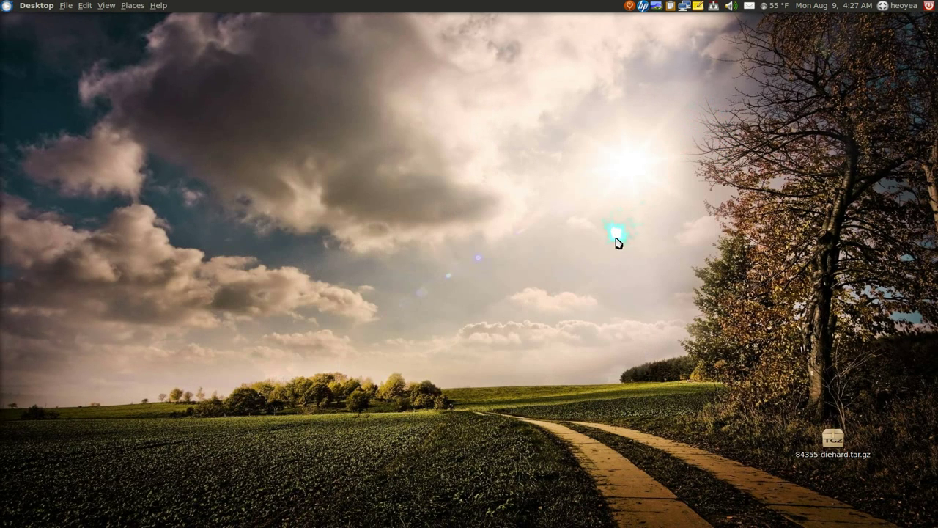